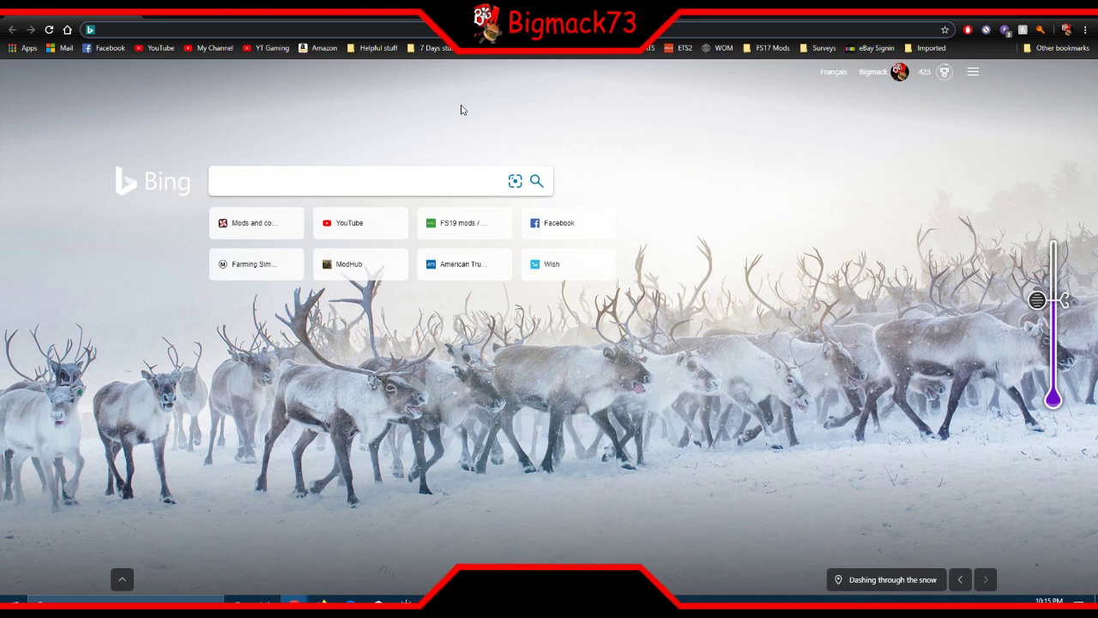
- Open the bookmarked KeyboardSteer GitHub page and download the VehicleControlAddon repository as a ZIP
left_click(487, 51)
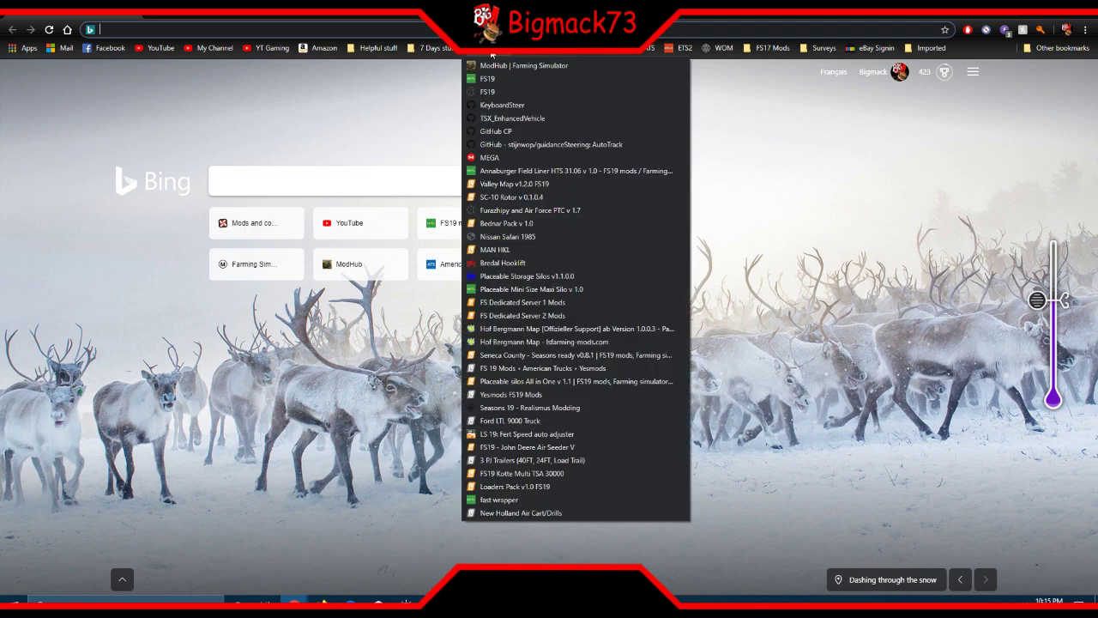
left_click(502, 107)
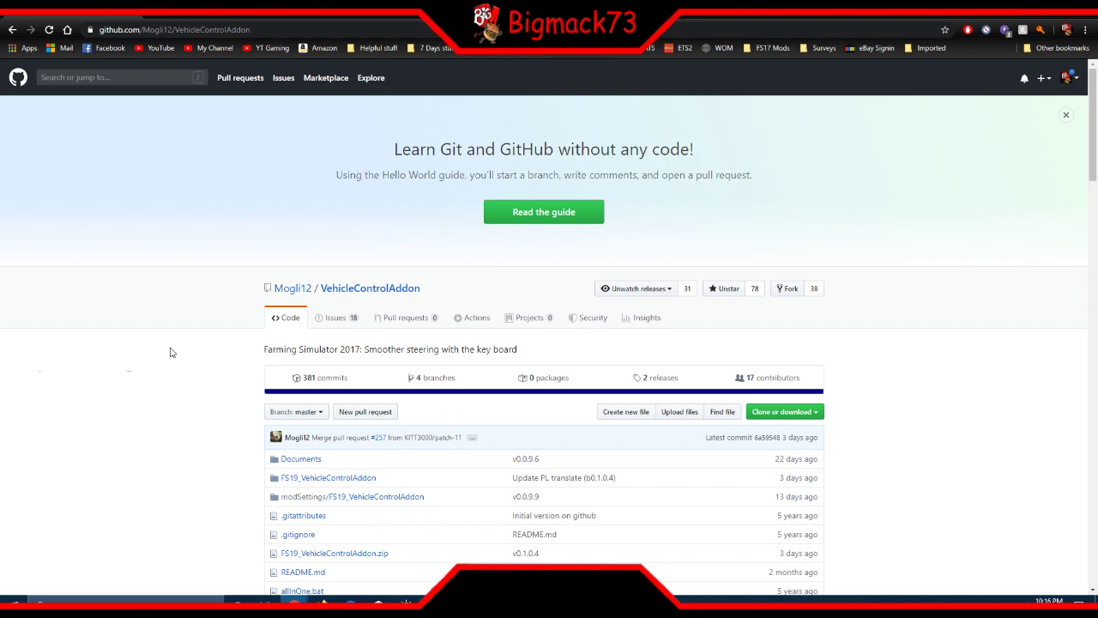
scroll(154, 405, "down", 3)
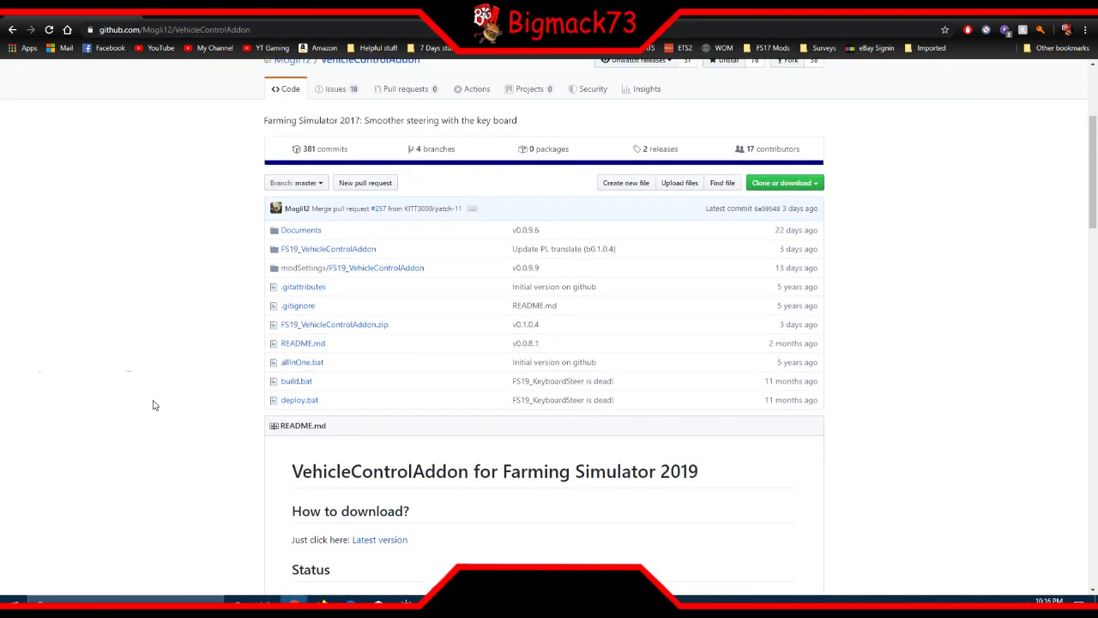
left_click(783, 184)
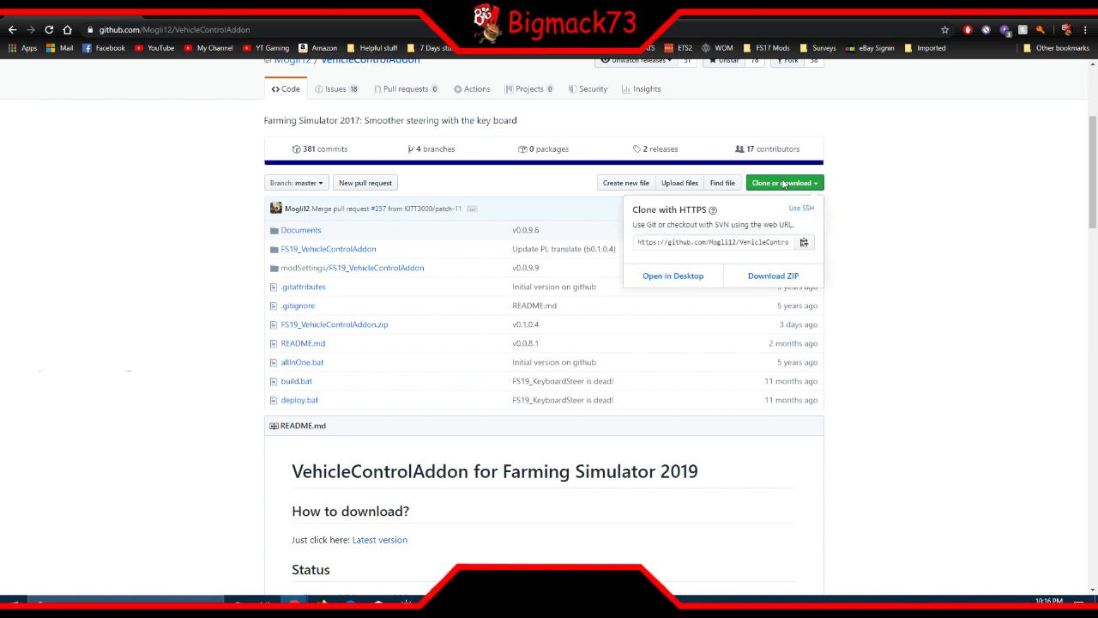
left_click(771, 276)
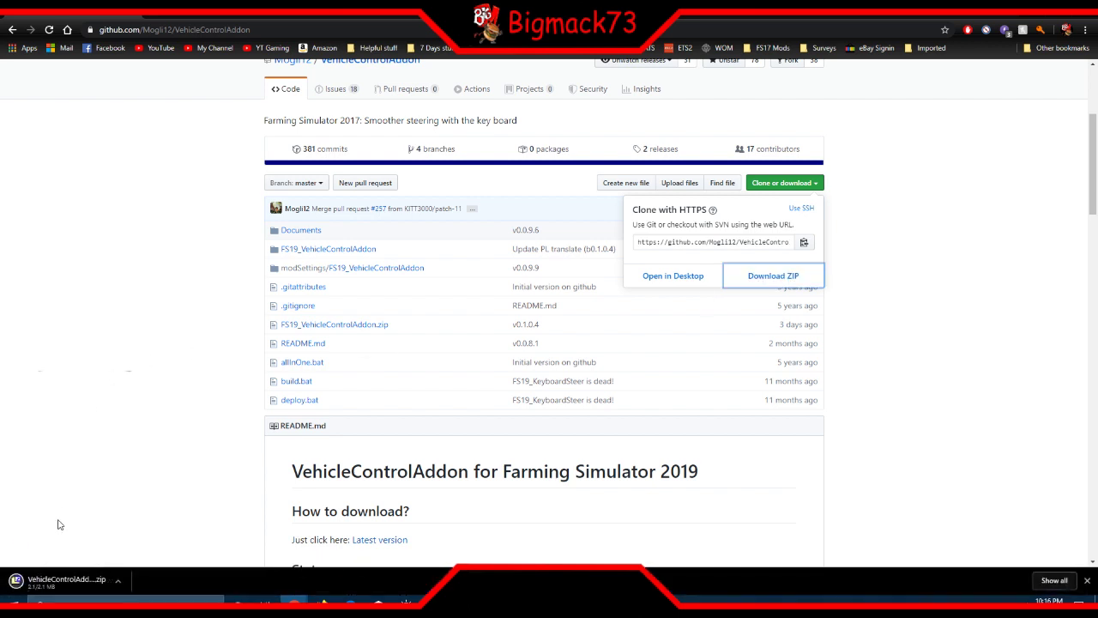
- Open vehicleControlAddonConfig.xml from FS19_VehicleControlAddon.zip inside the downloaded archive's VehicleControlAddon-master folder
left_click(44, 587)
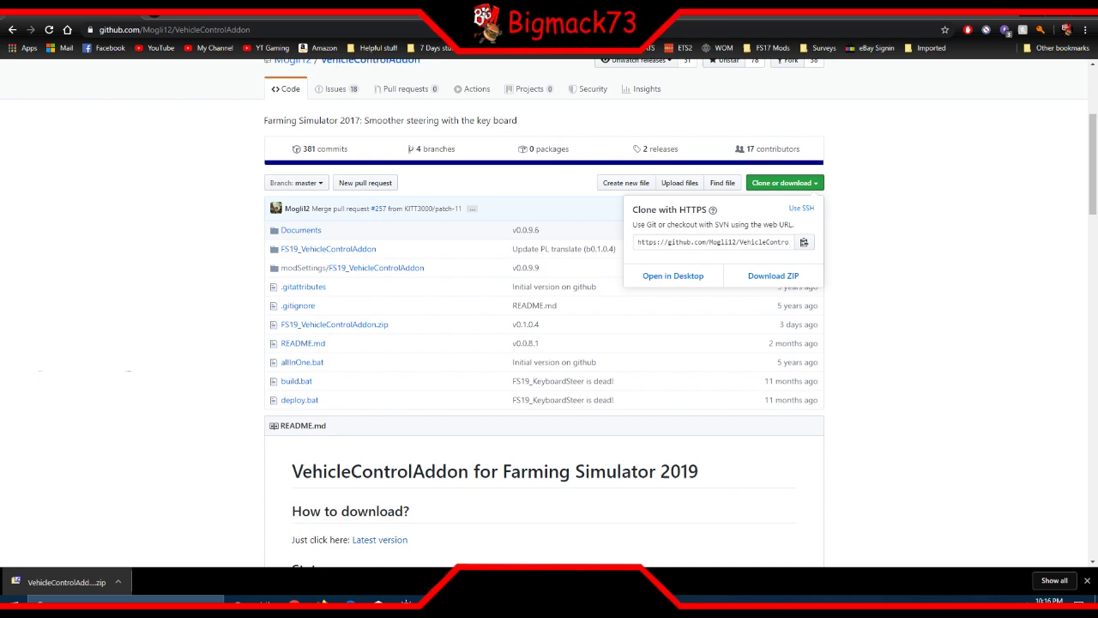
left_click_drag(566, 78, 666, 83)
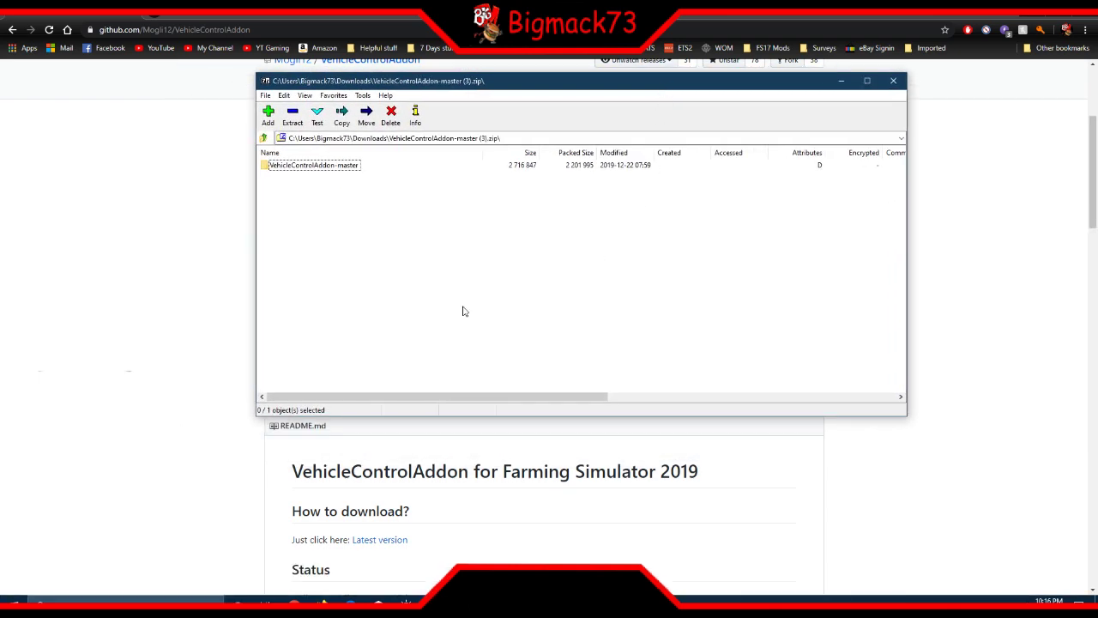
double_click(300, 166)
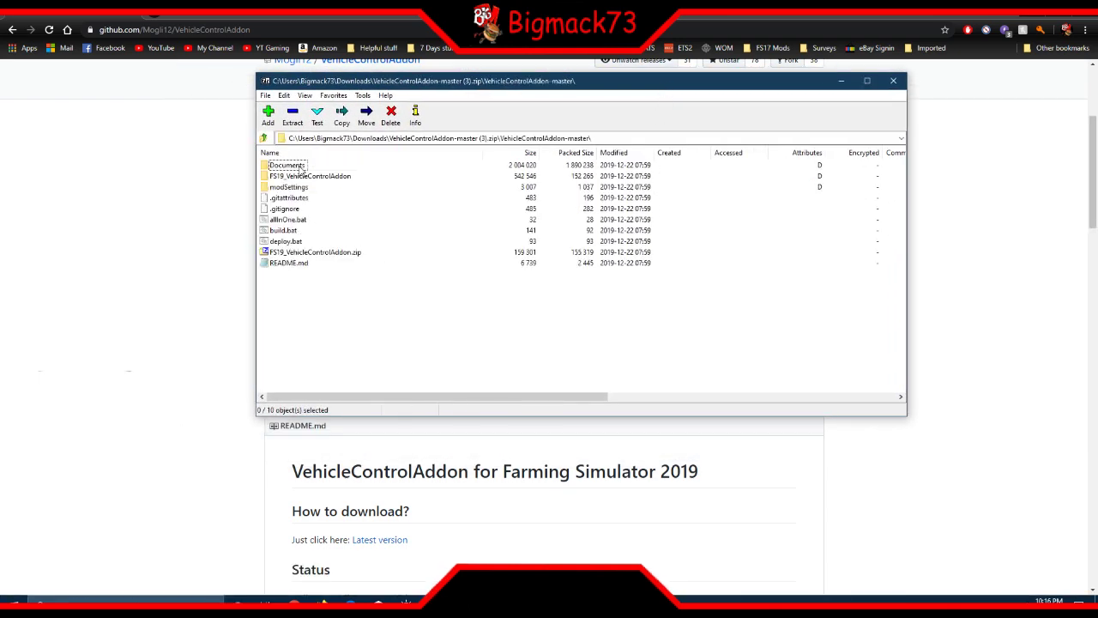
left_click(305, 254)
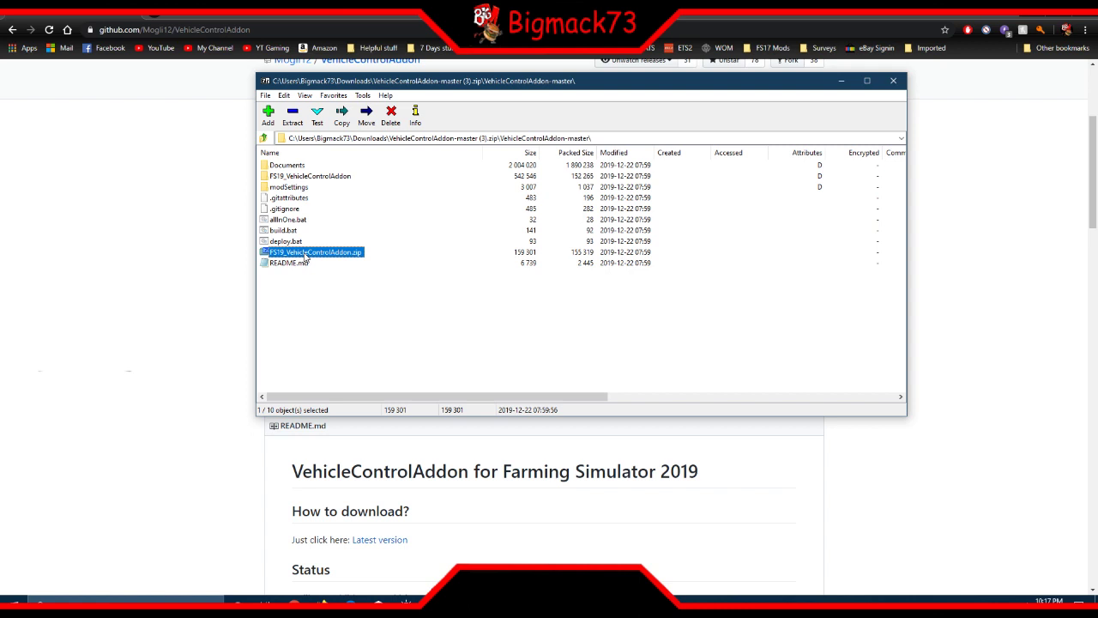
double_click(304, 252)
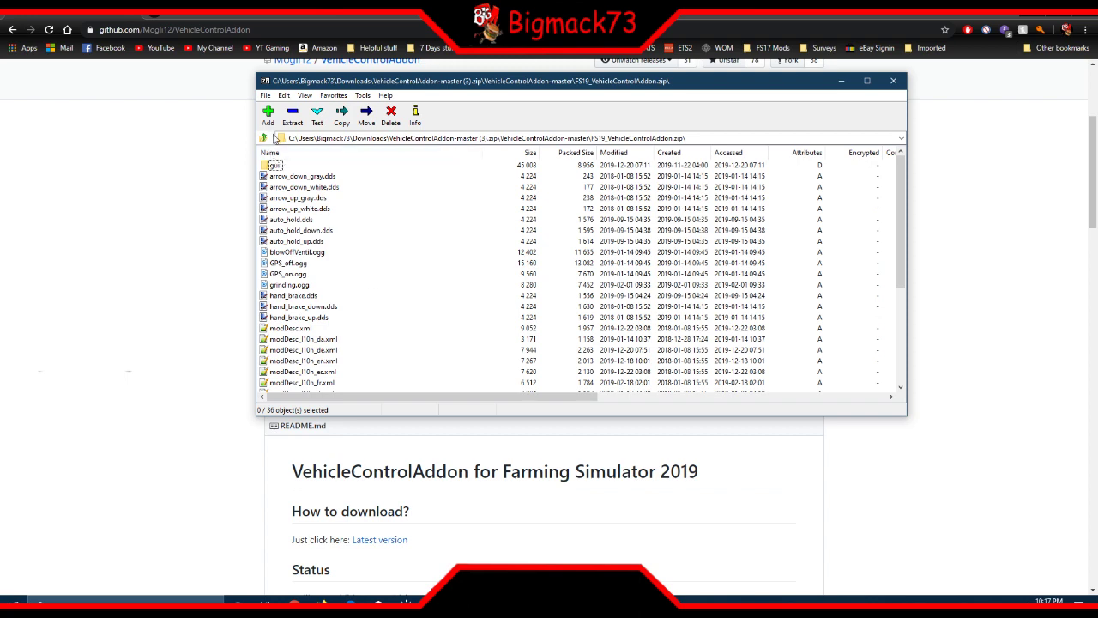
scroll(344, 278, "down", 5)
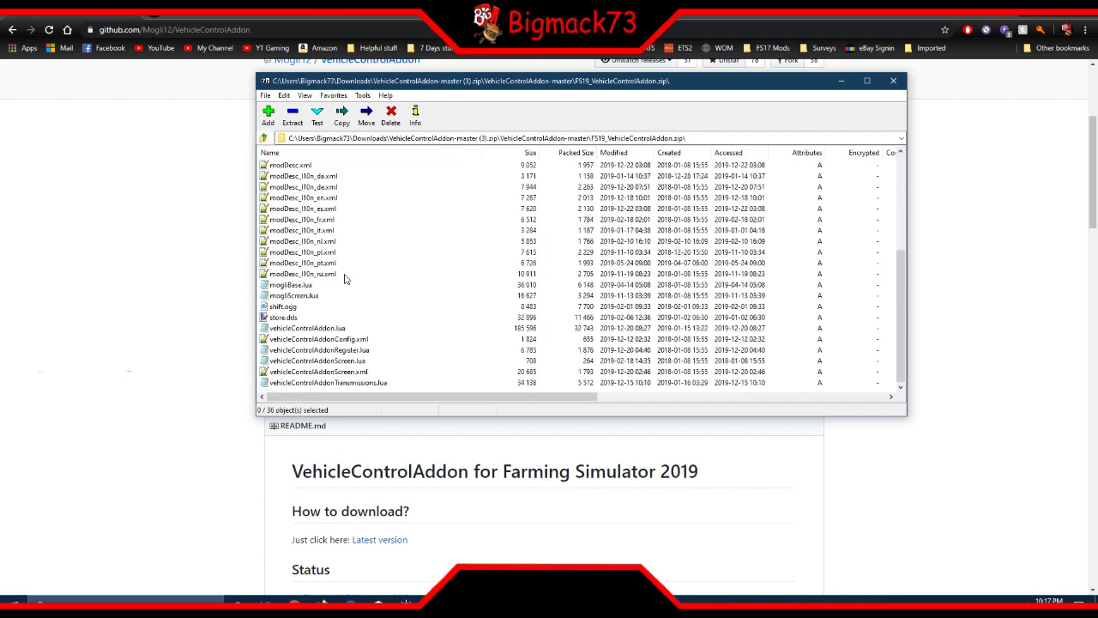
left_click(349, 342)
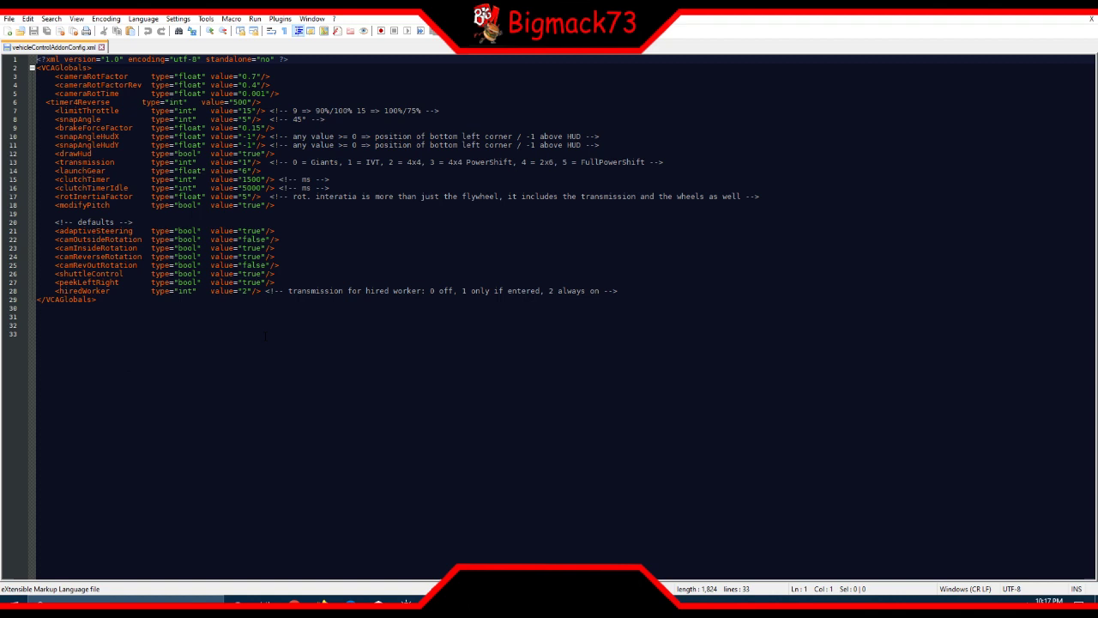
- Set the camInsideRotation default to "false" in the config file
left_click(262, 248)
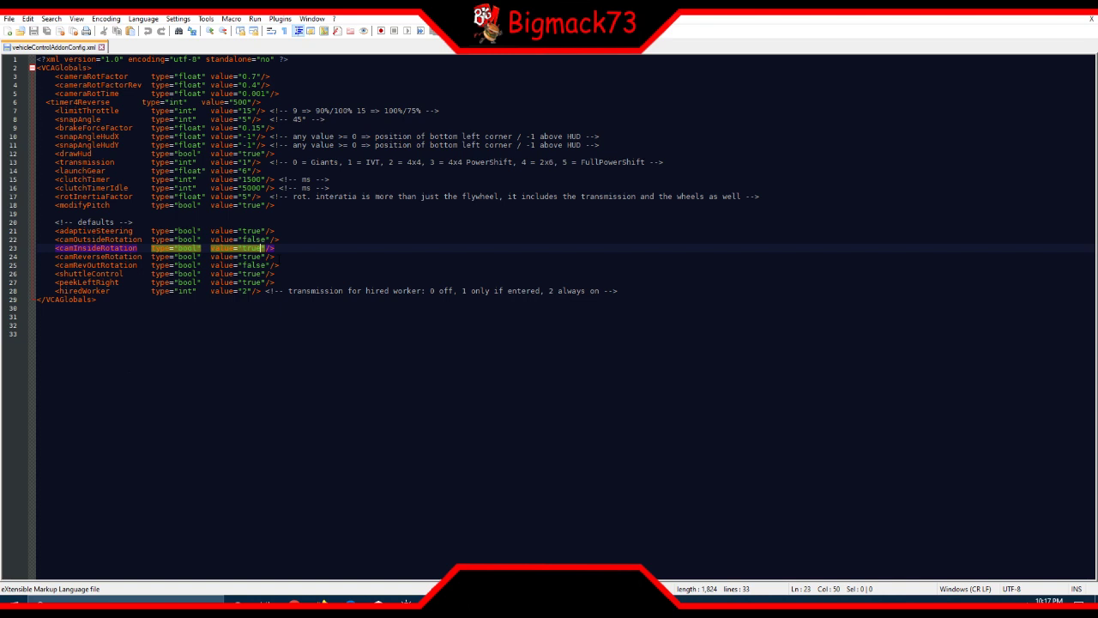
key("BackSpace")
key("BackSpace")
key("BackSpace")
key("BackSpace")
type("fal")
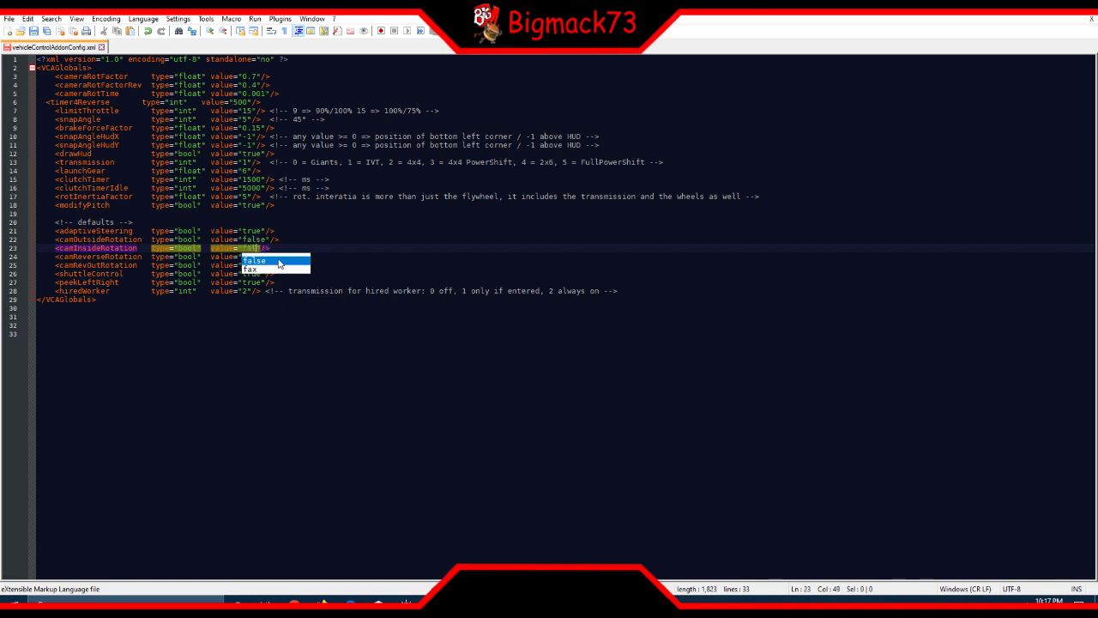
type("se")
left_click(384, 268)
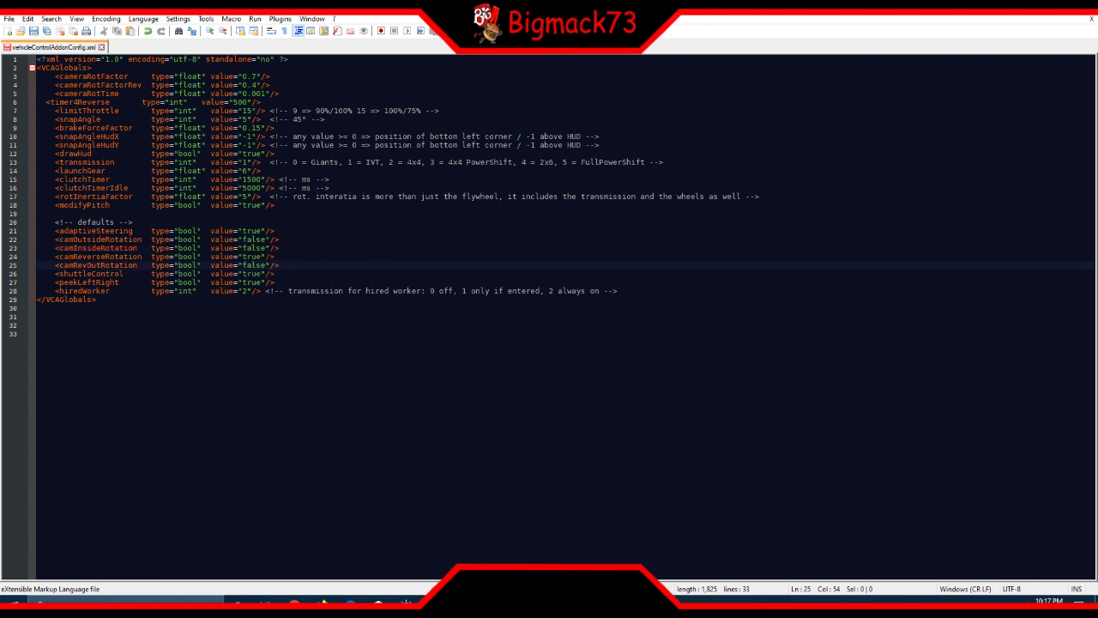
- Save and close the config file, accepting the update of the modified files in the nested and outer archives
left_click(33, 32)
left_click(1079, 15)
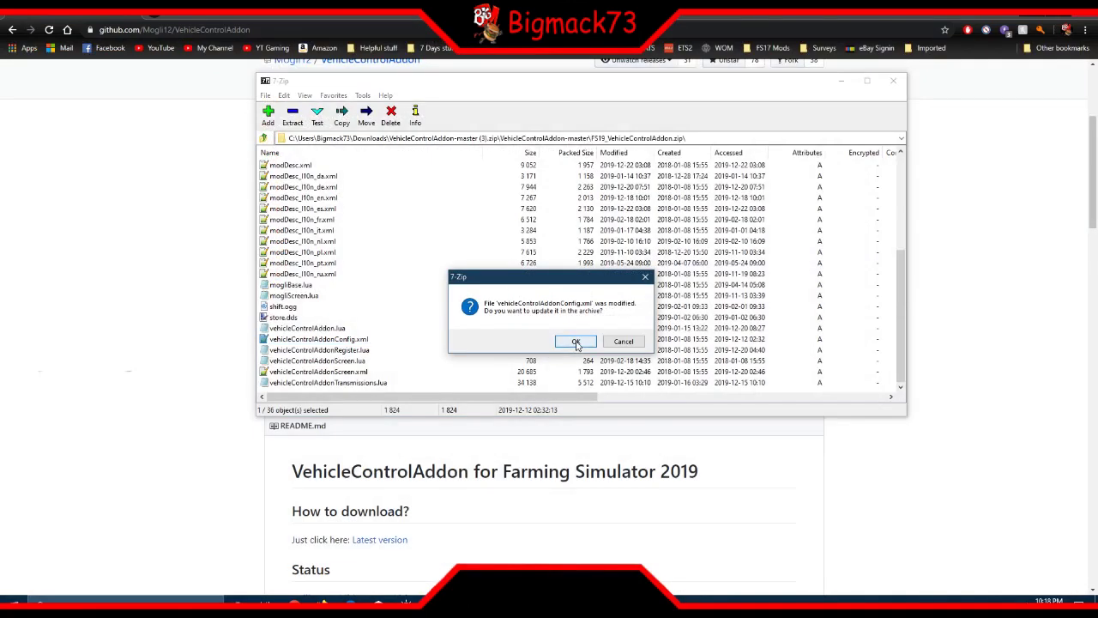
left_click(574, 342)
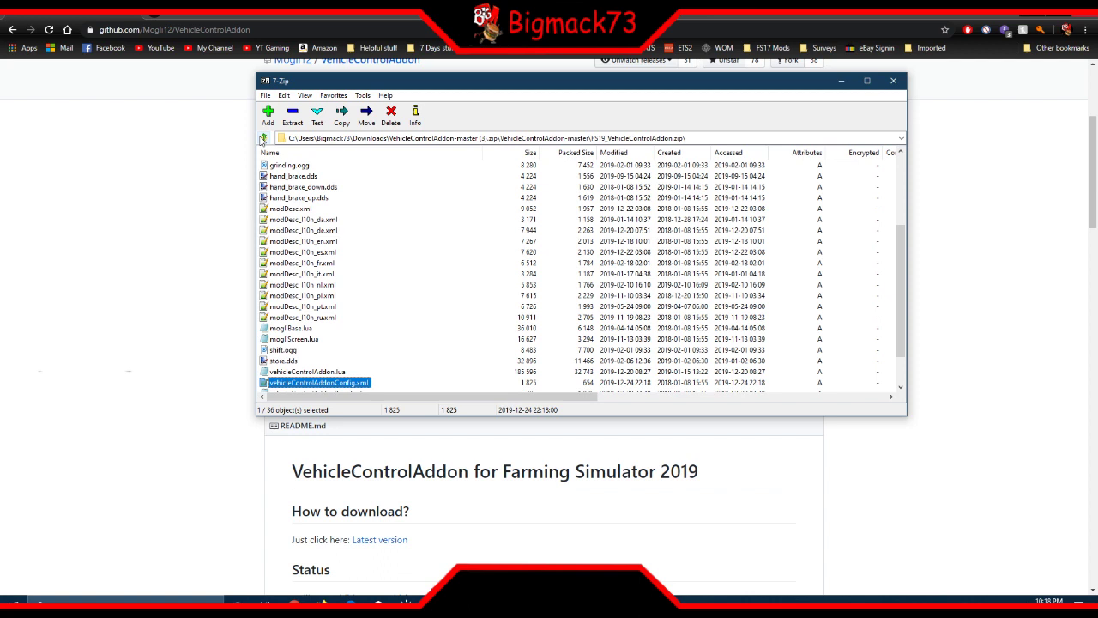
left_click(570, 341)
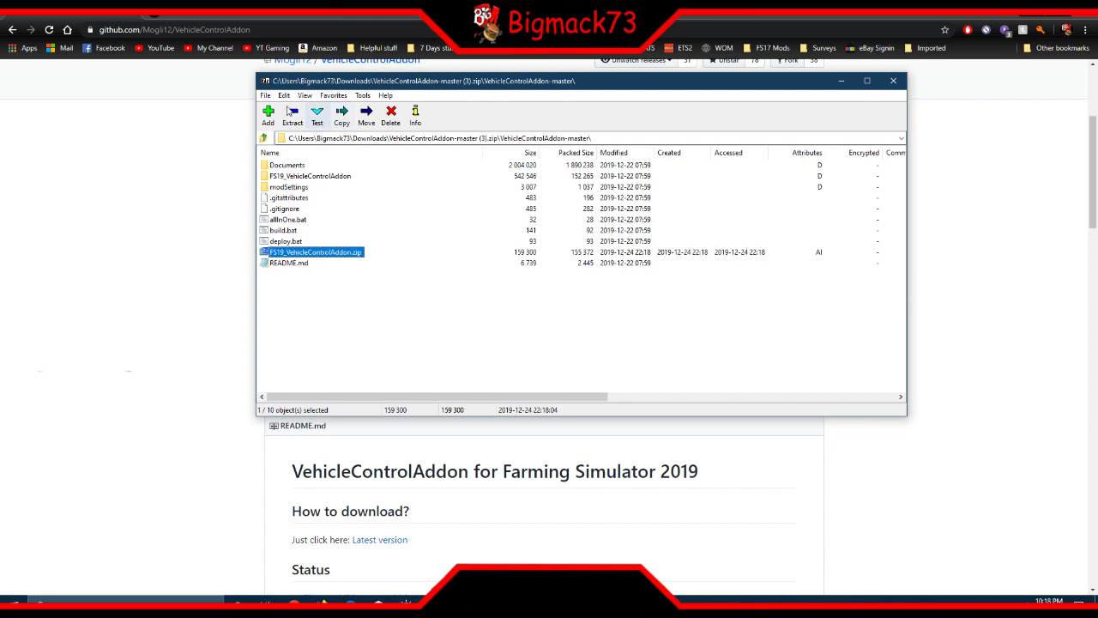
- Extract the modified FS19_VehicleControlAddon.zip to the Documents\My Games\FarmingSimulator2019\mods folder
left_click(293, 115)
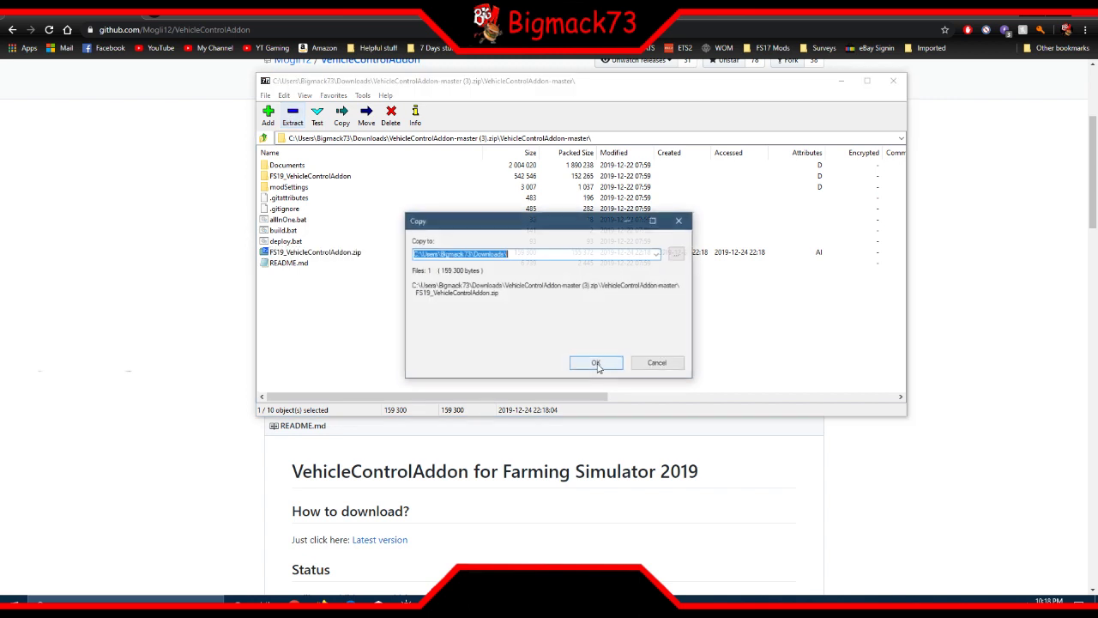
left_click(657, 254)
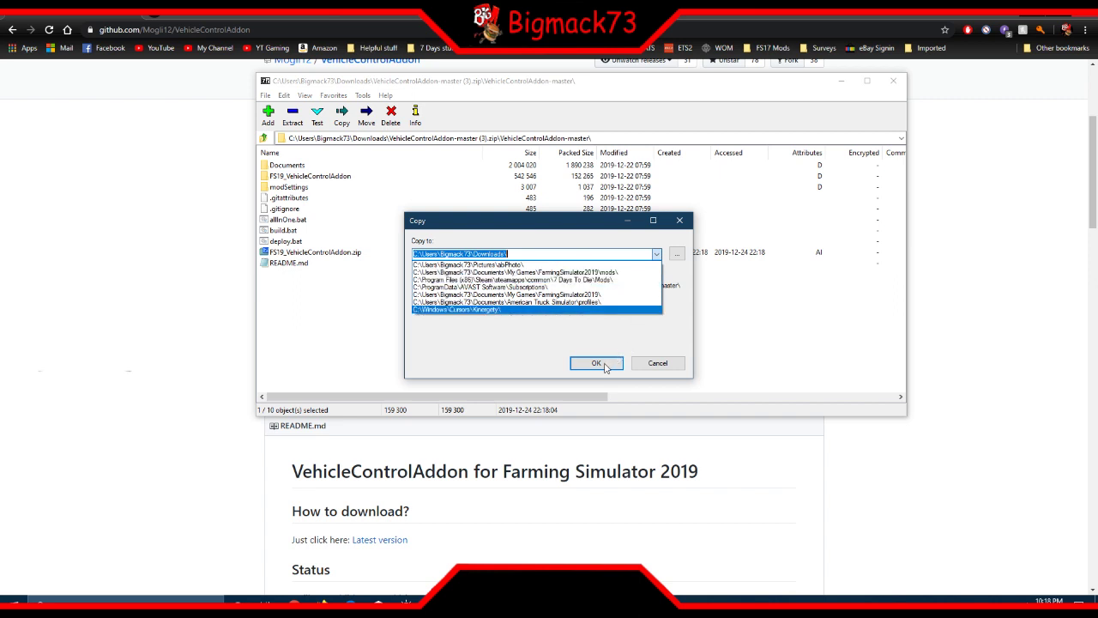
left_click(611, 273)
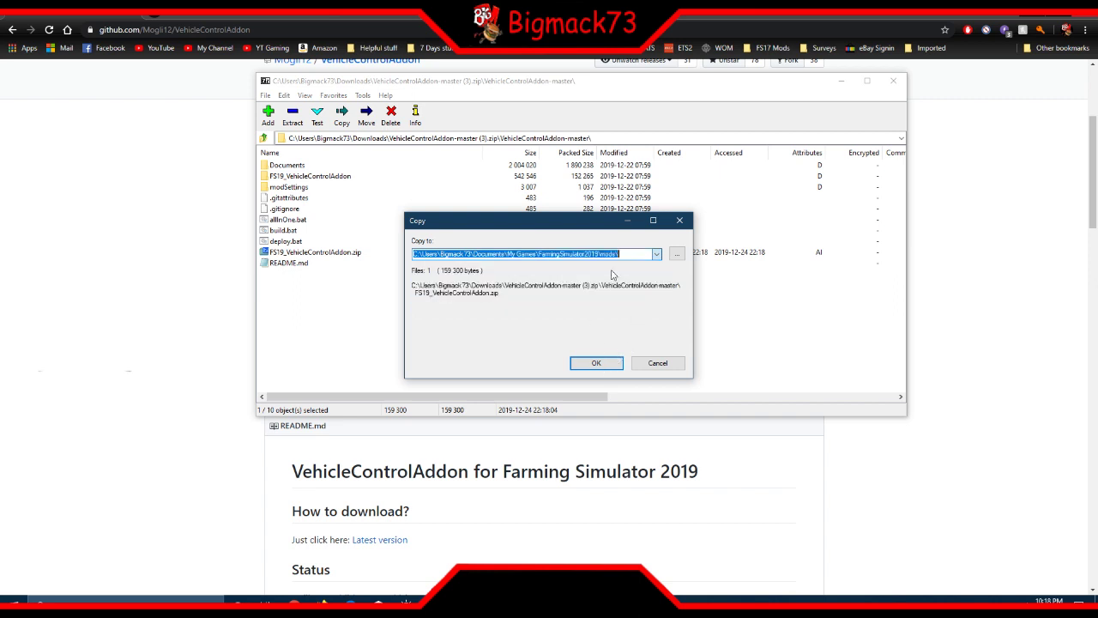
left_click(595, 363)
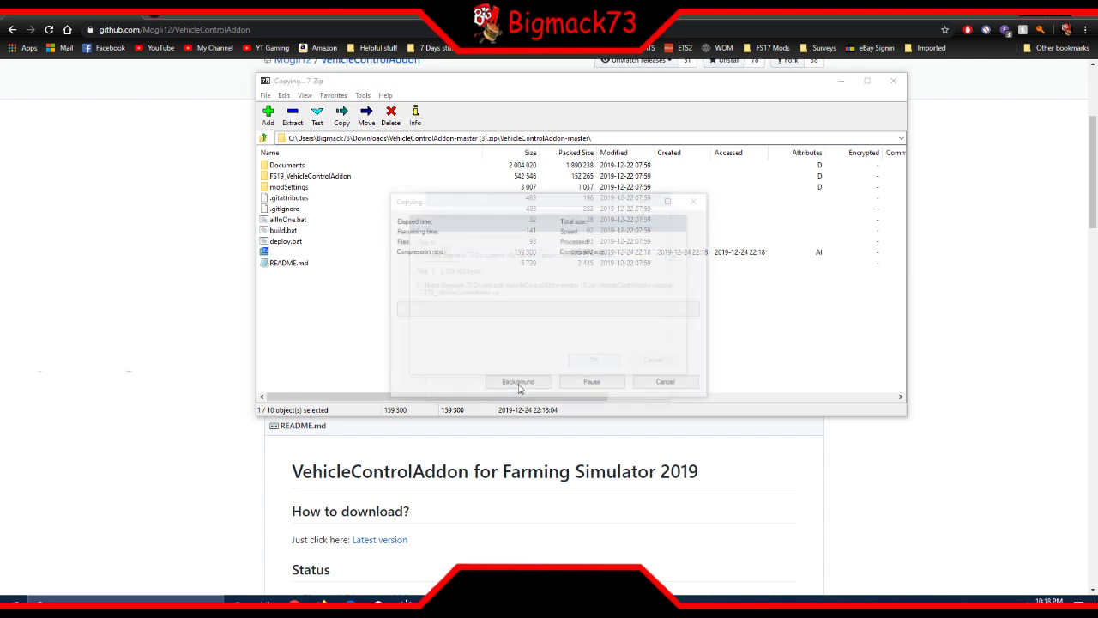
left_click(543, 368)
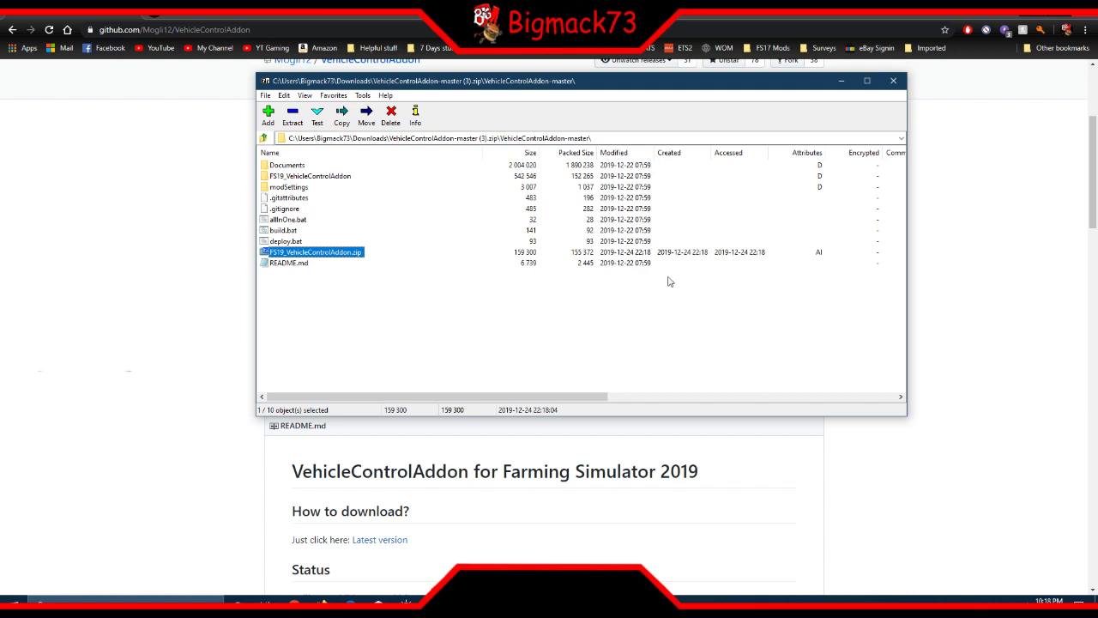
- Close the archive window and dismiss the download options on the repository page
left_click(483, 138)
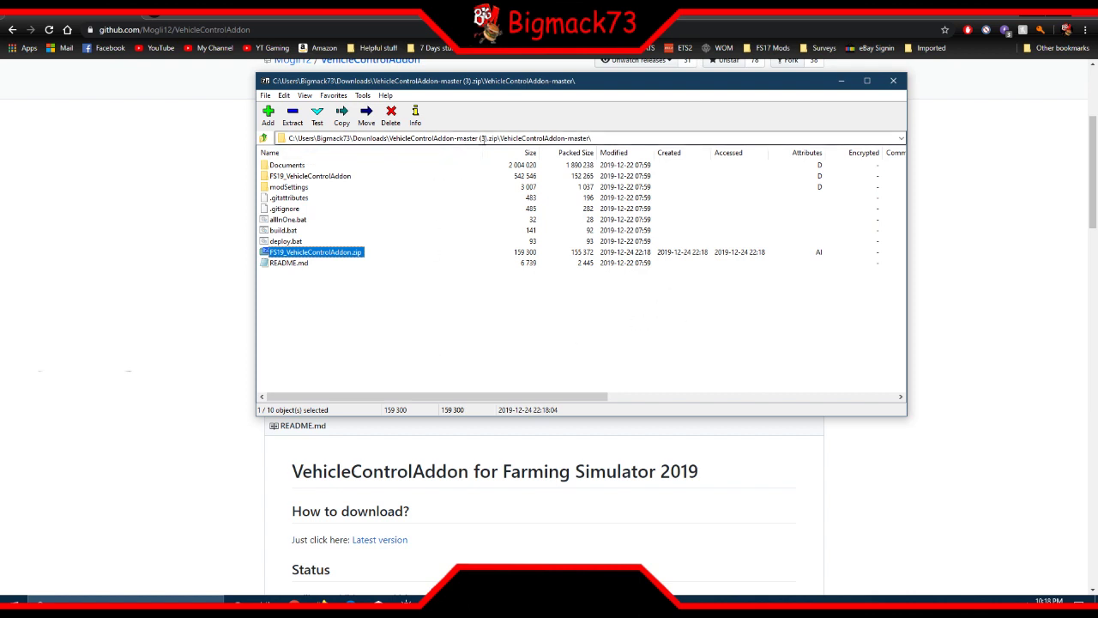
left_click(895, 83)
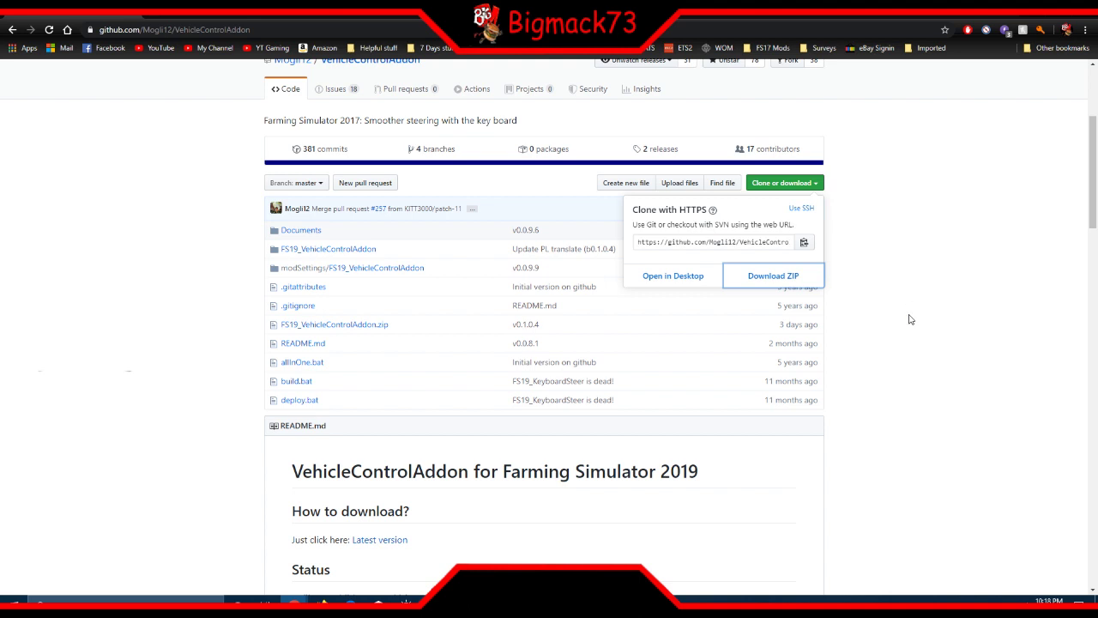
left_click(909, 344)
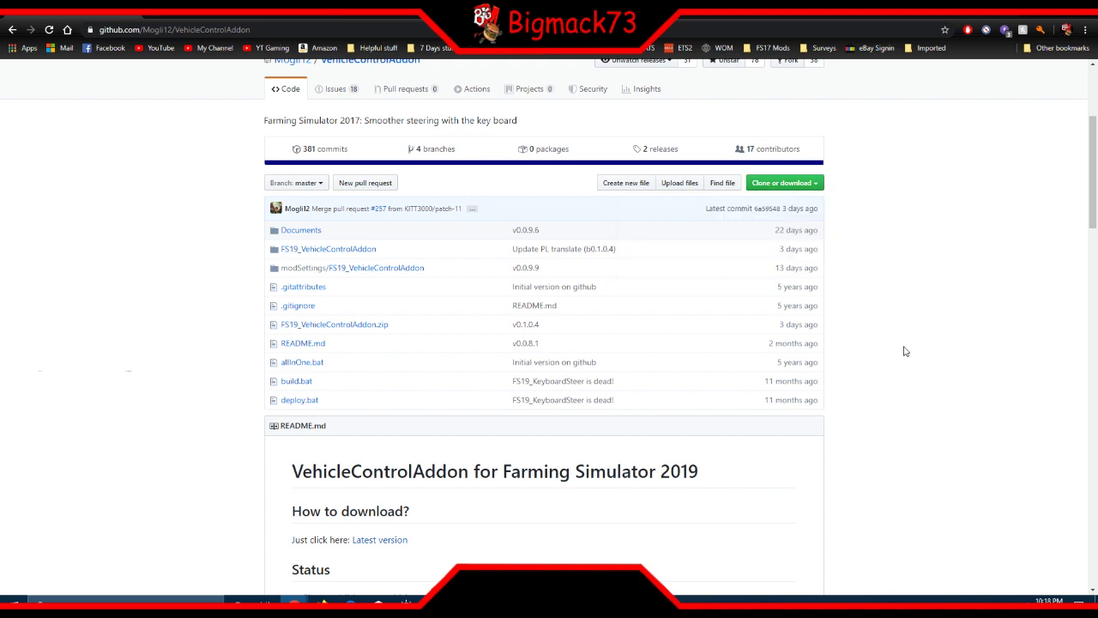